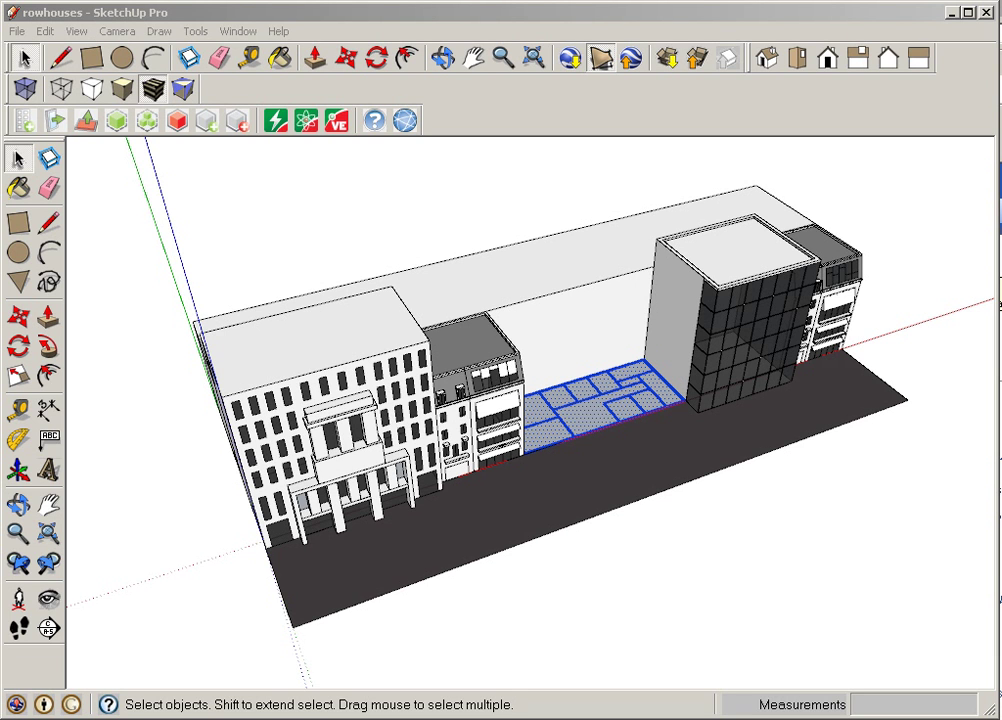
- Extrude the selected floor plan into 6 storeys with a storey height of 10 feet
left_click(87, 121)
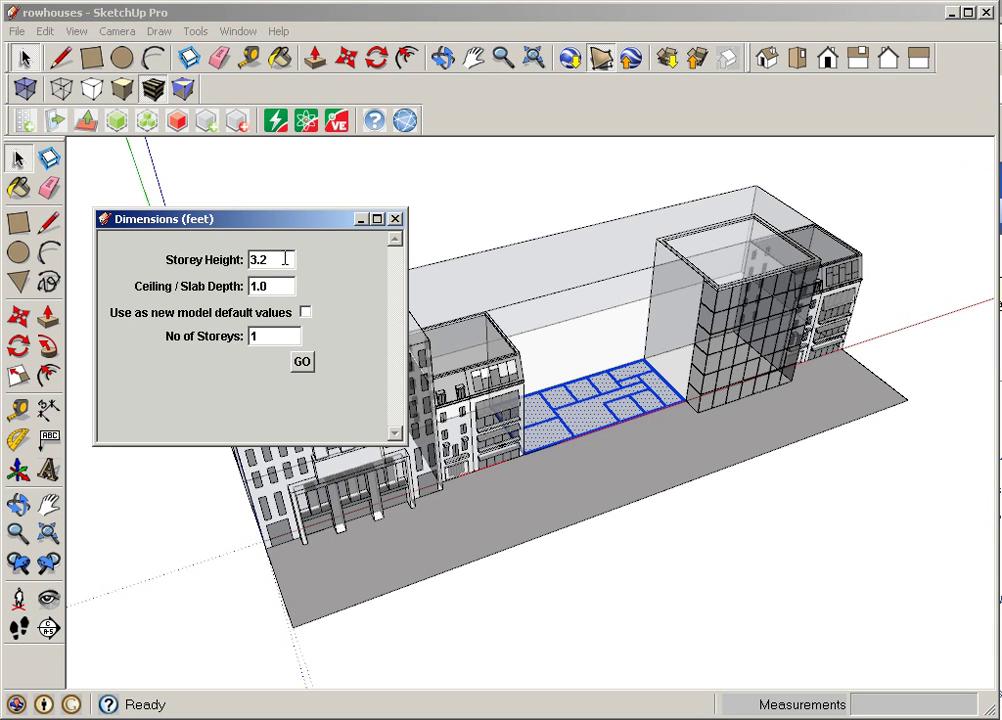
left_click_drag(268, 259, 237, 252)
type("10")
left_click_drag(272, 336, 182, 341)
type("6")
left_click(303, 363)
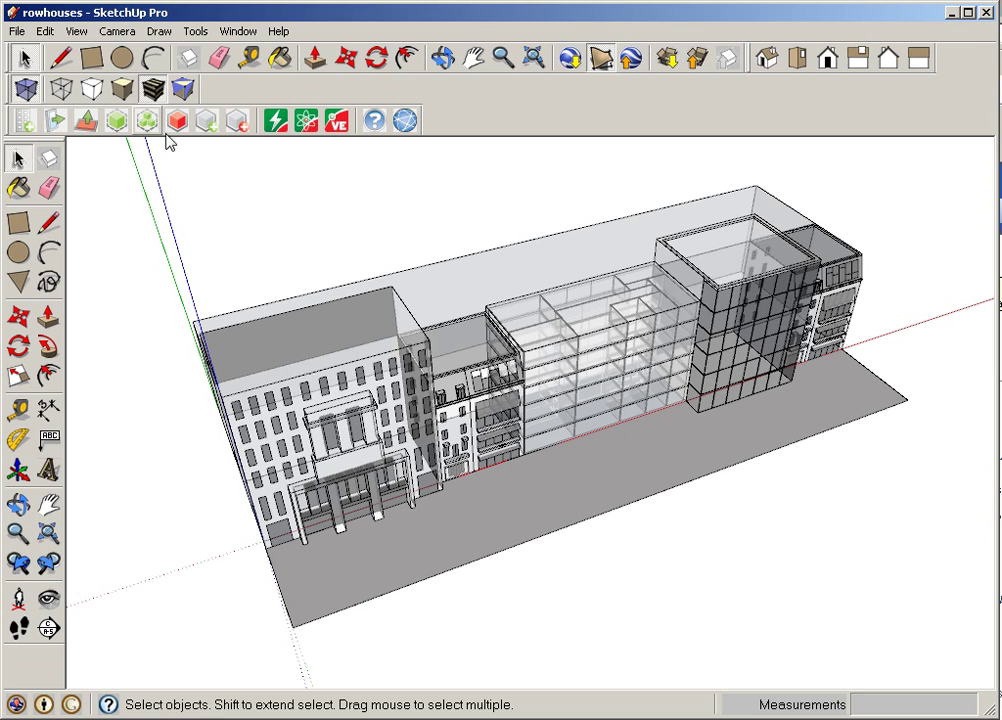
- Set the group of surrounding buildings to type shade for the VE analysis and save the group settings
left_click(284, 327)
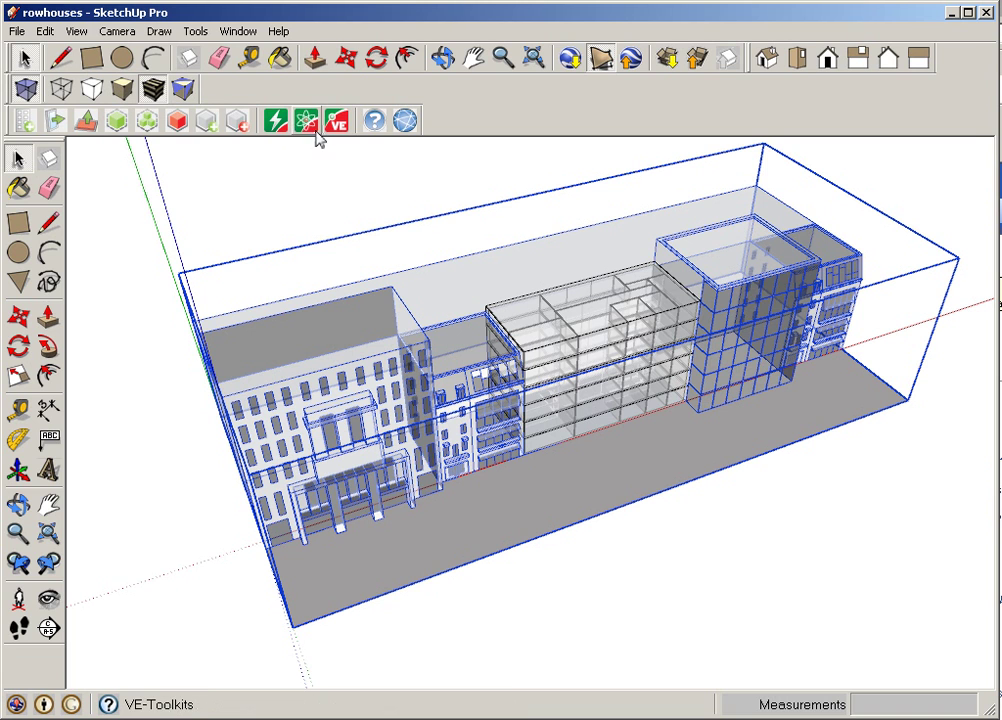
left_click(124, 119)
left_click(330, 171)
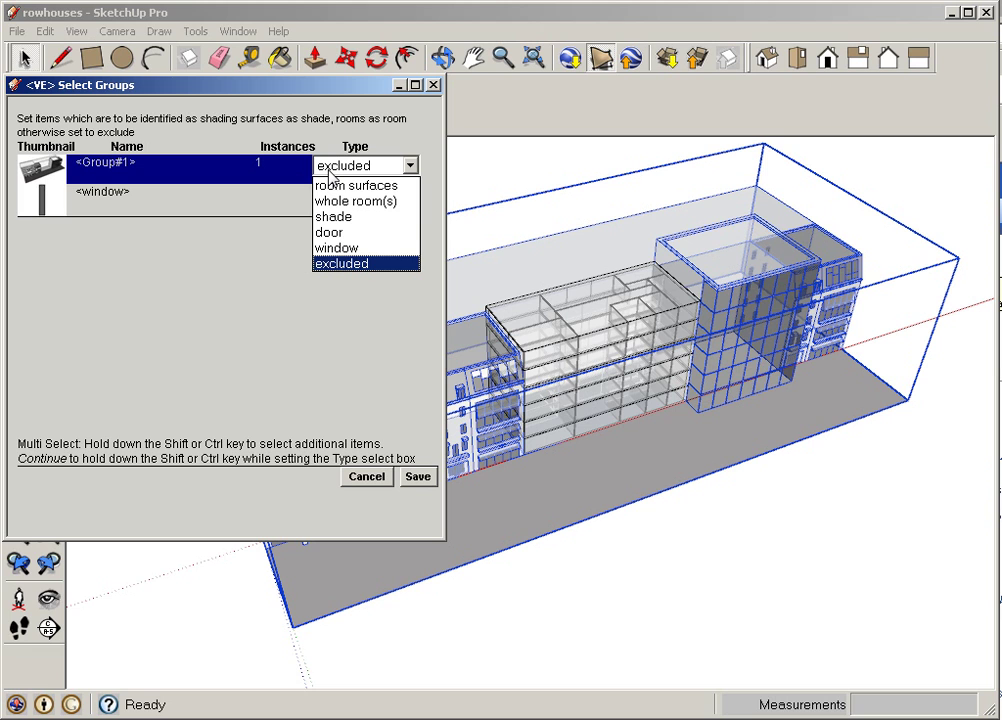
left_click(352, 218)
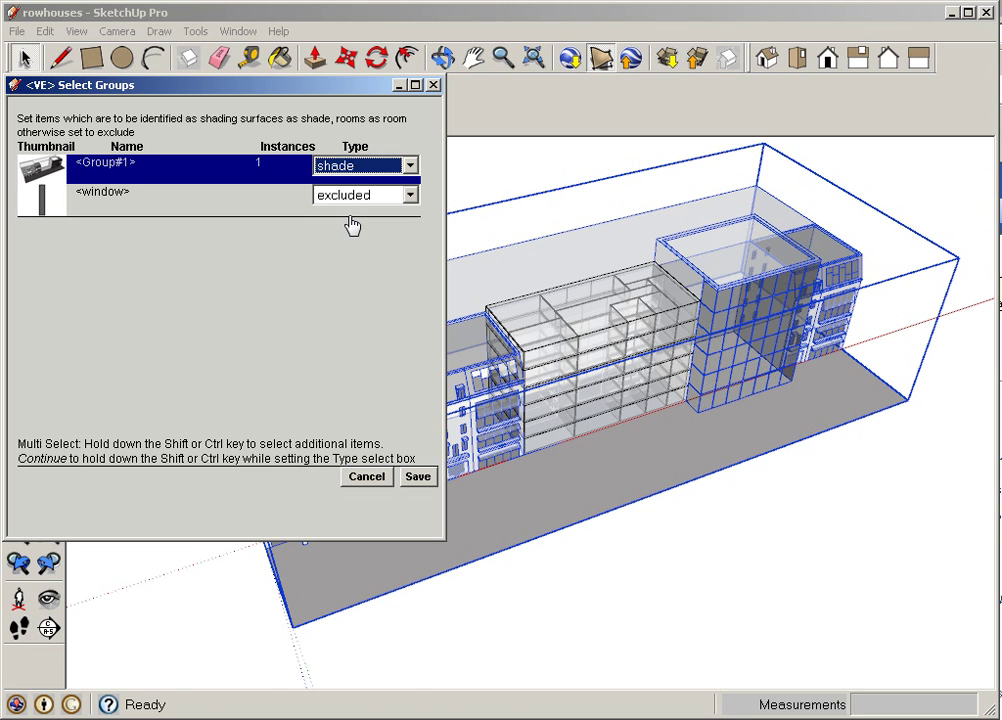
left_click(417, 477)
left_click(268, 217)
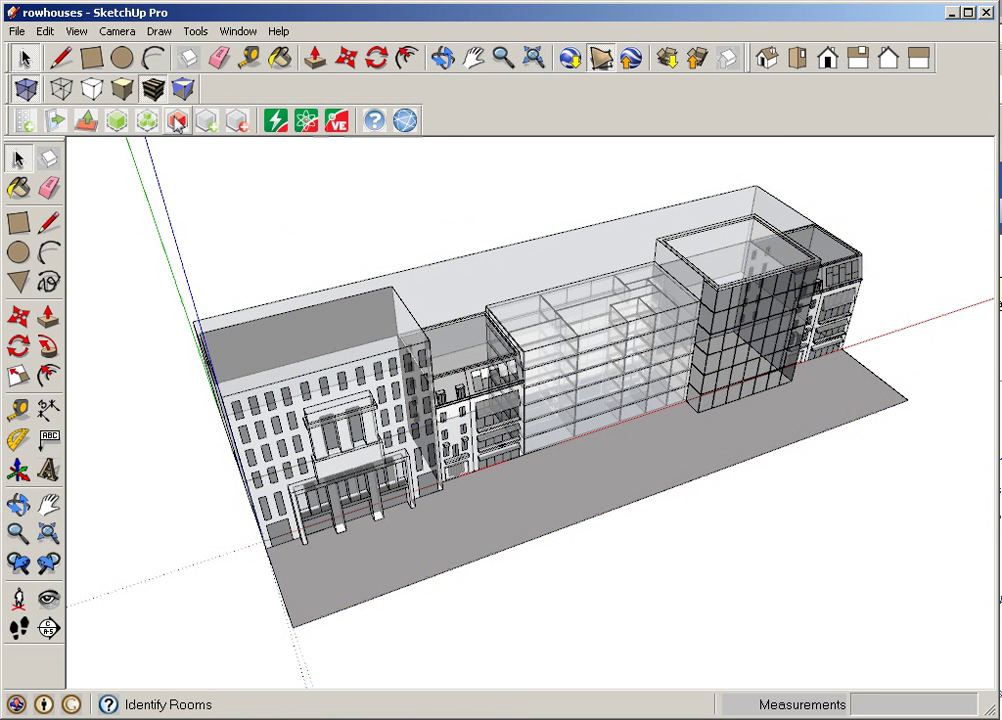
- Save the VE room analysis options with thick walls, a maximum wall thickness of 2 feet and visible layers only
left_click(185, 32)
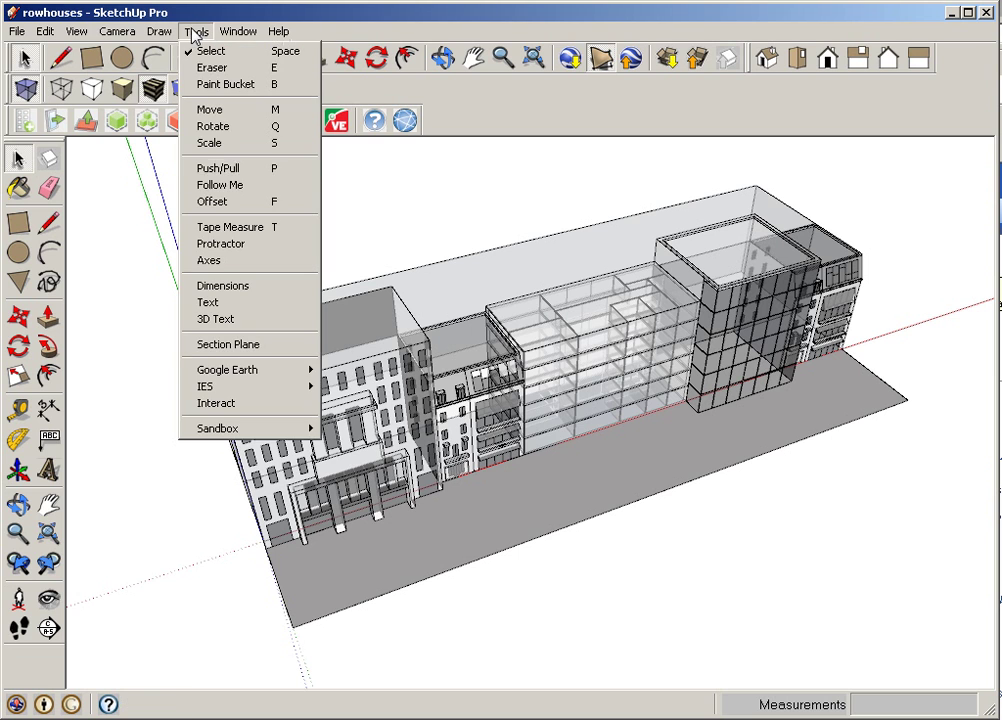
mouse_move(214, 388)
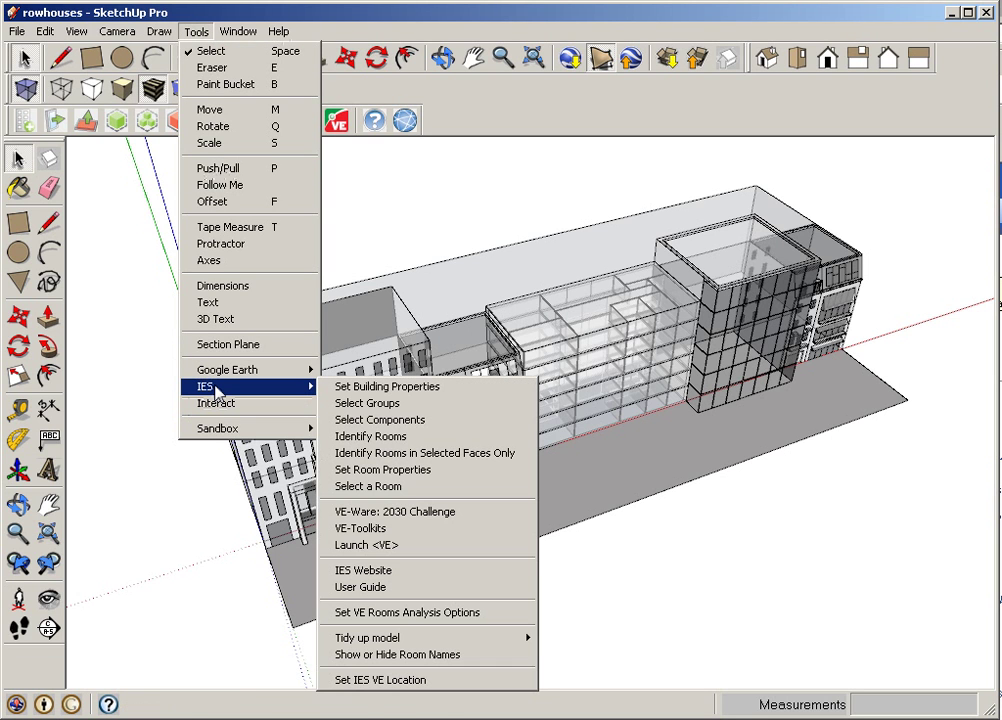
left_click(399, 613)
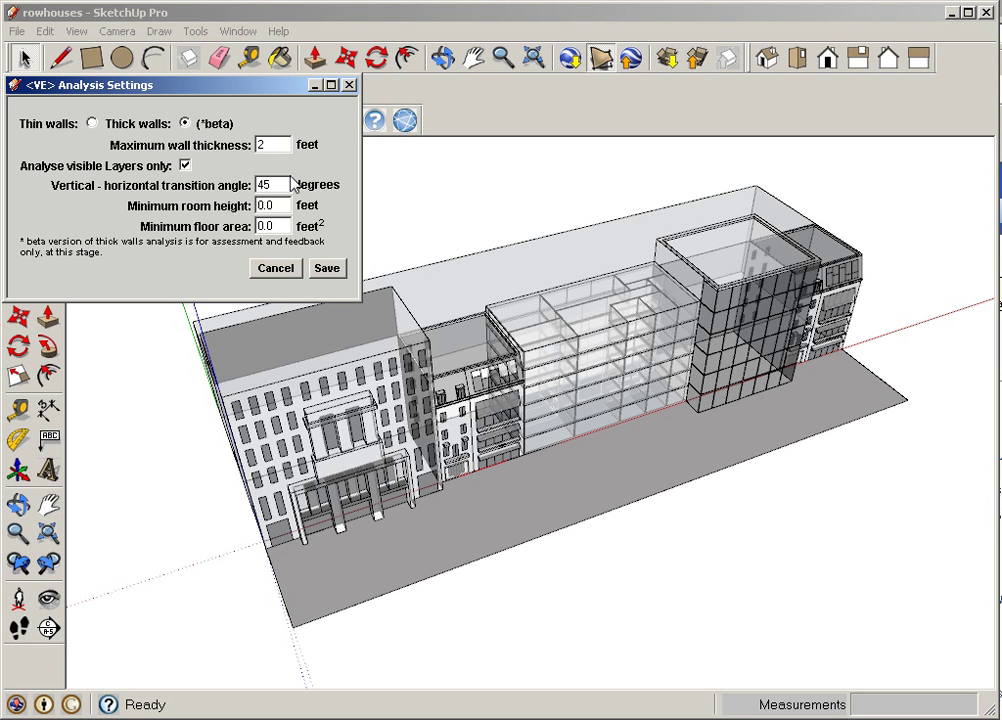
left_click(330, 270)
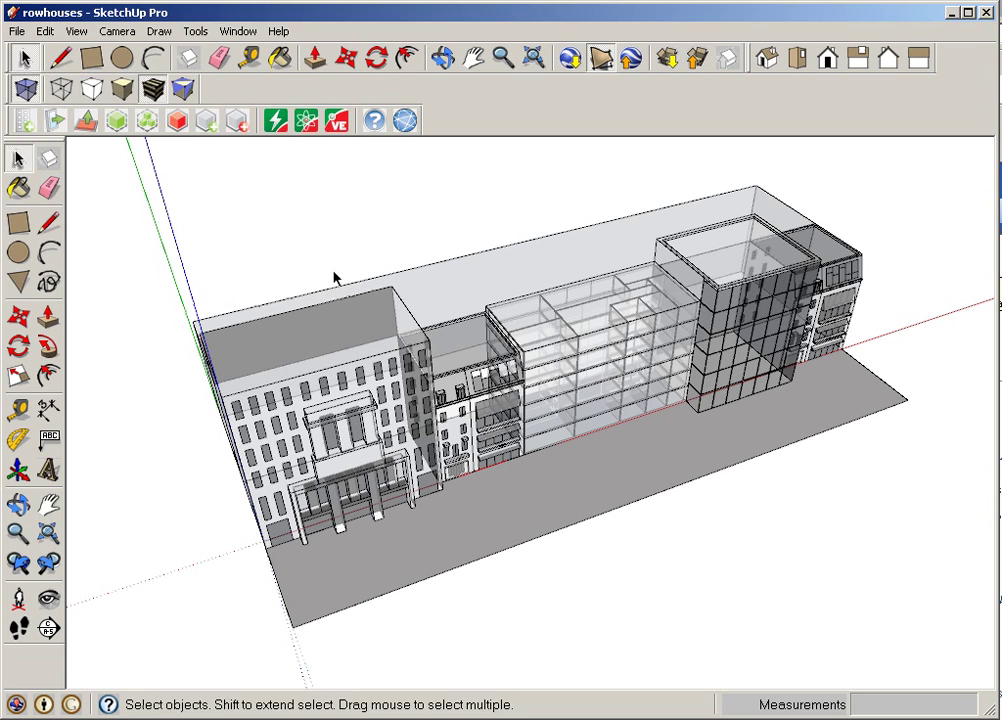
- Identify the rooms in the model with the saved thick-wall analysis settings
left_click(181, 127)
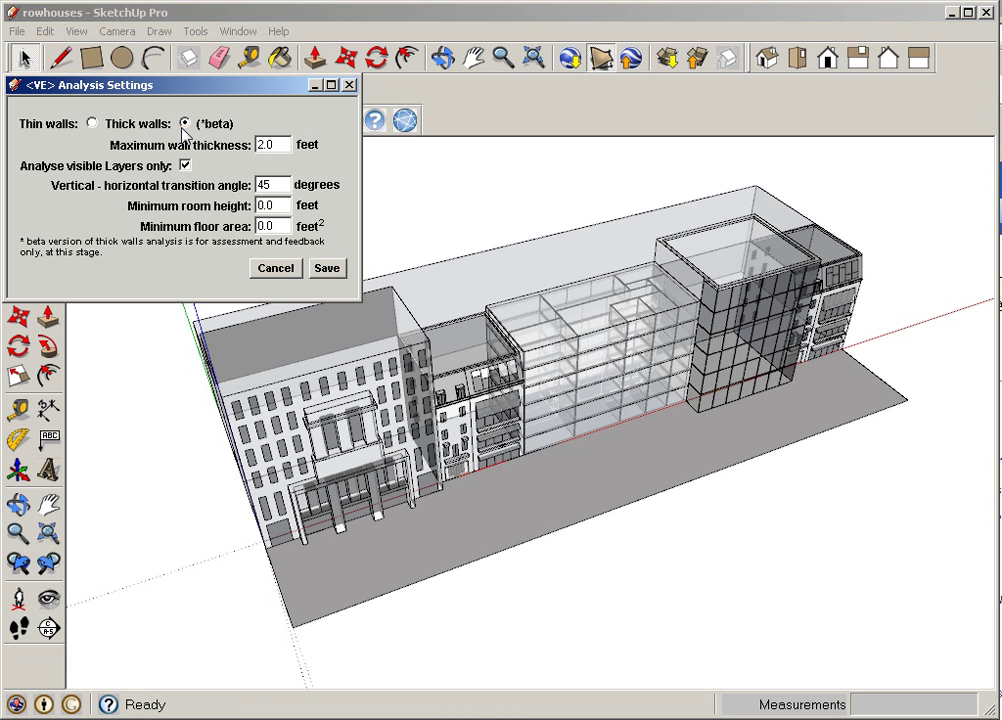
left_click(331, 269)
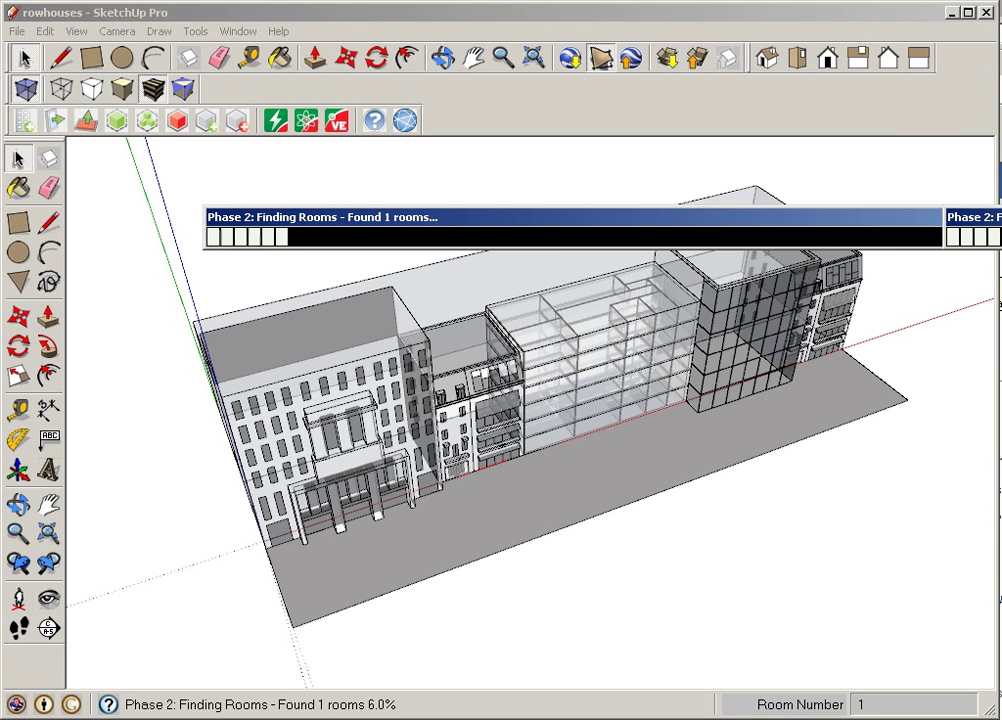
left_click_drag(620, 222, 385, 237)
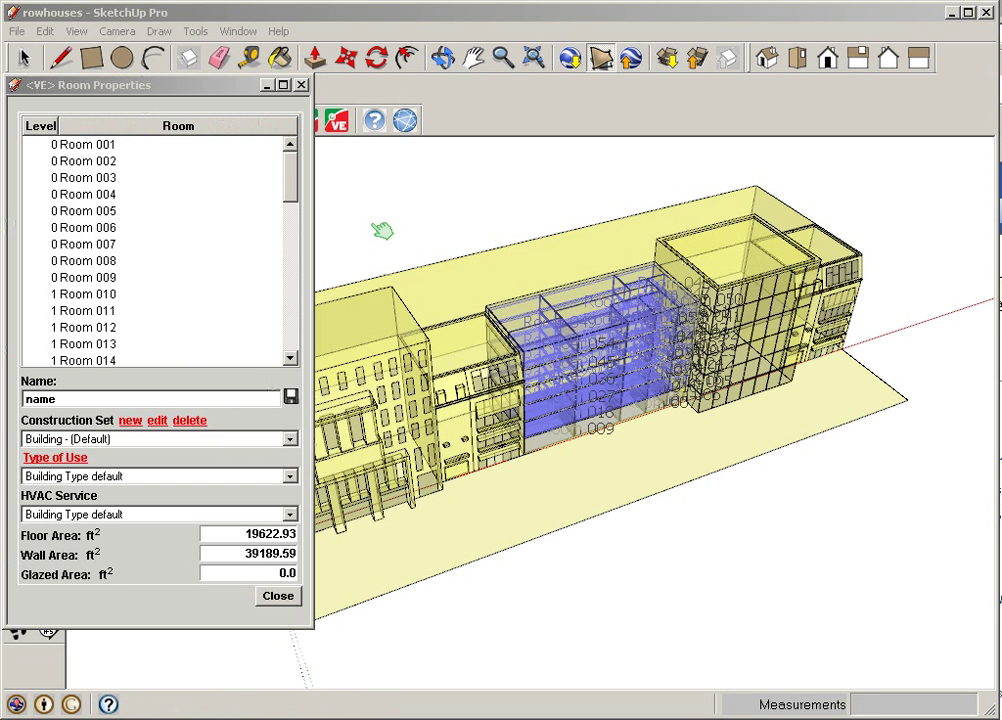
- Inspect the properties of individual rooms, including Room 054 and Room 045 in the model and Room 001 from the room list
left_click(549, 350)
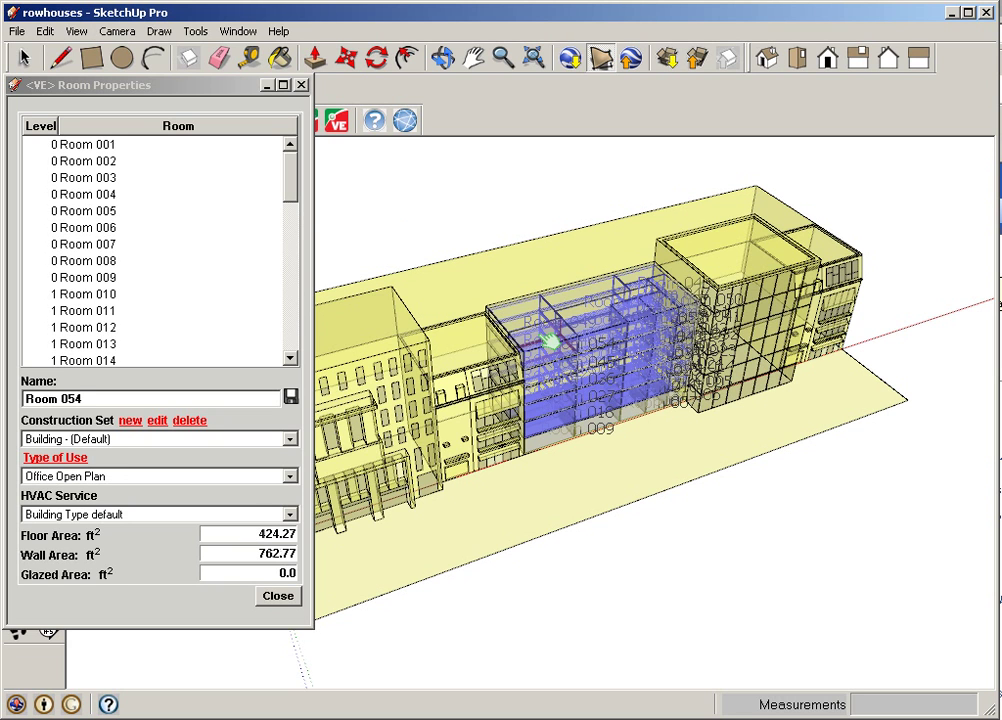
left_click(549, 371)
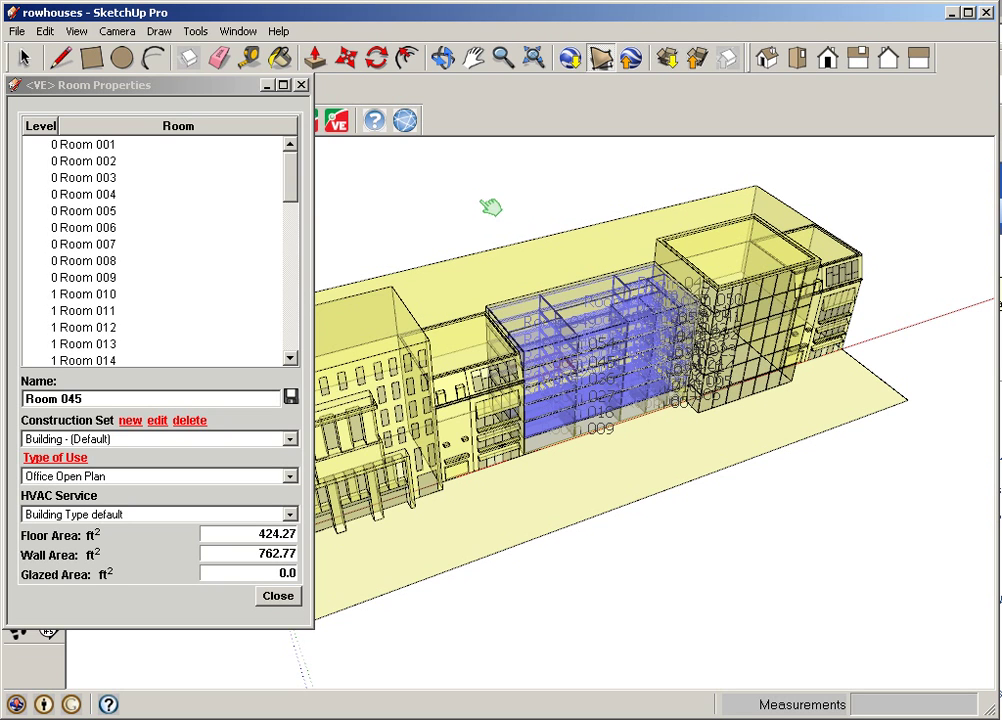
left_click(80, 147)
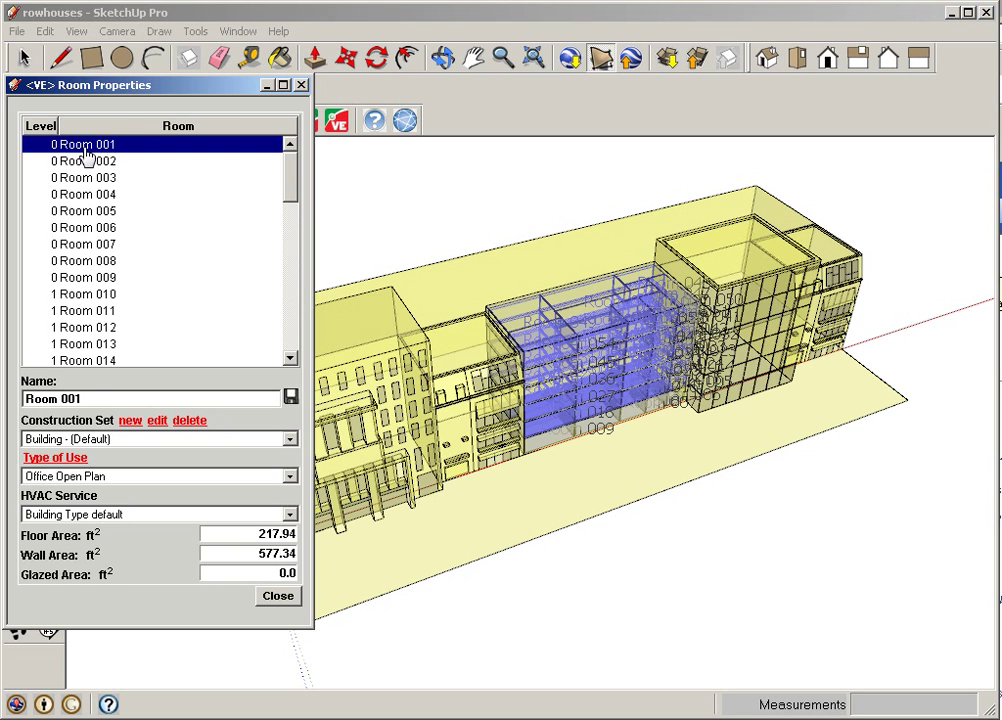
left_click(80, 162)
left_click(80, 195)
left_click(90, 244)
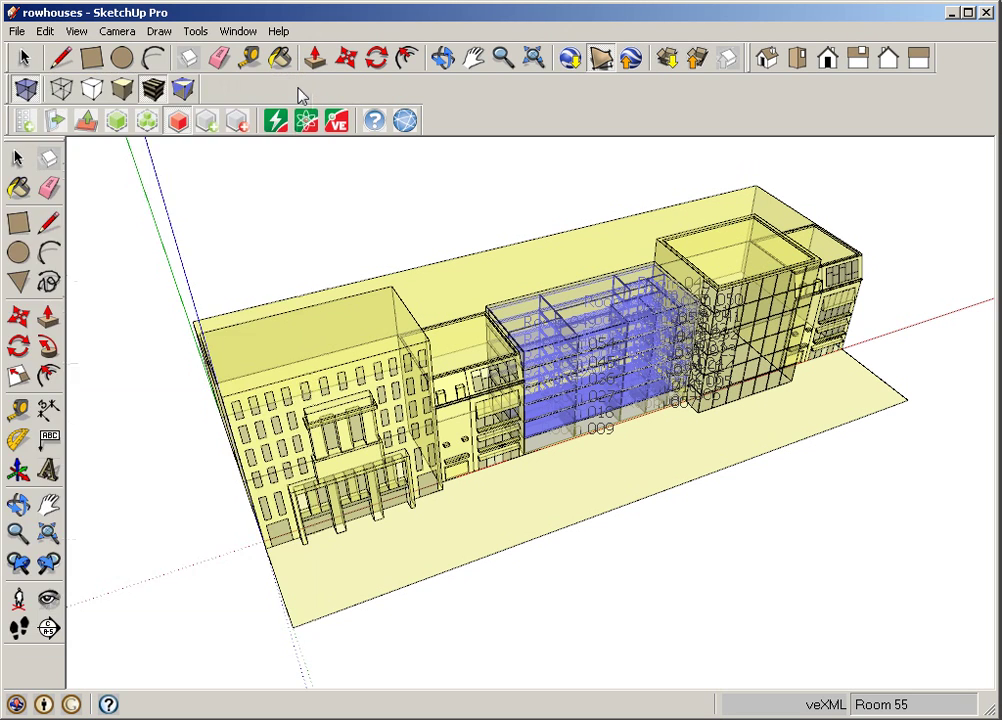
- Review the building properties and save them with the Office building type and the default HVAC service
left_click(30, 125)
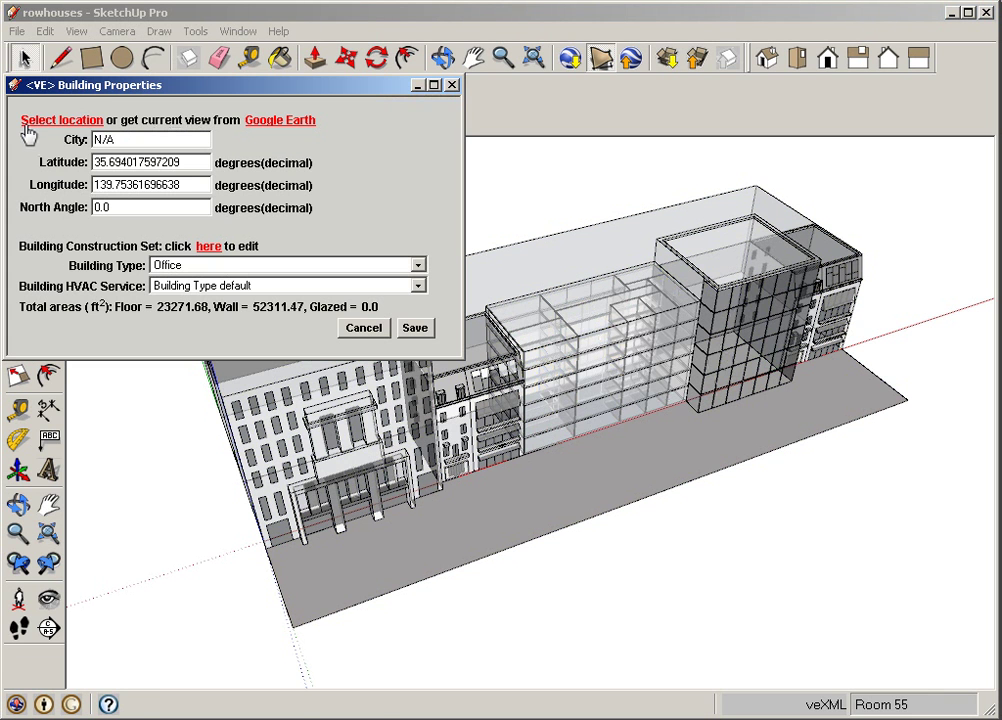
left_click_drag(104, 89, 186, 145)
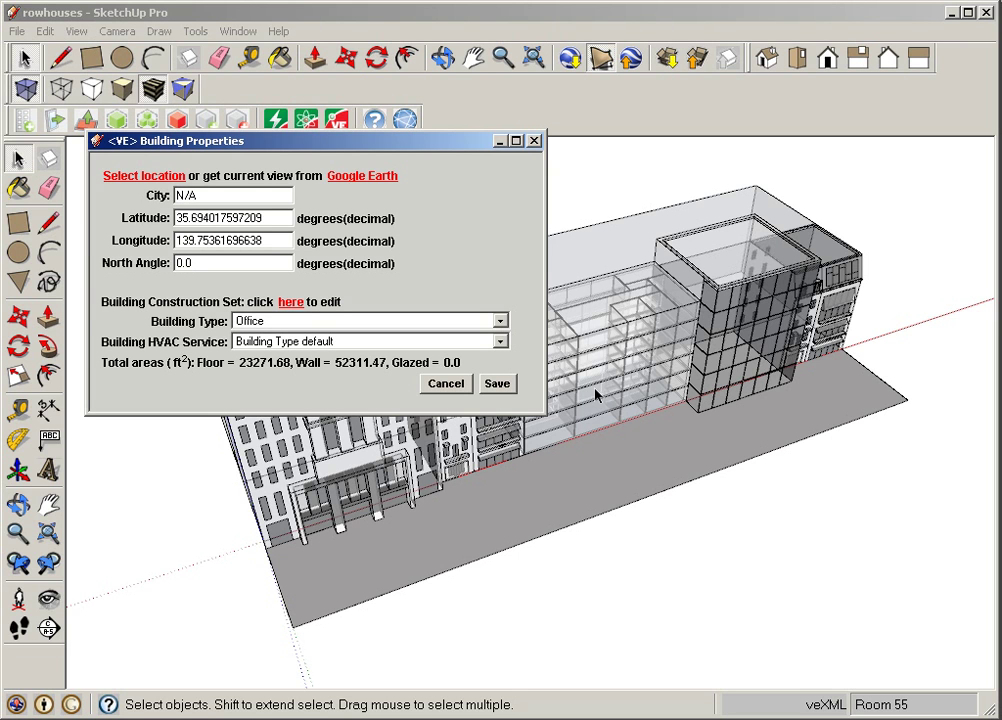
left_click(496, 384)
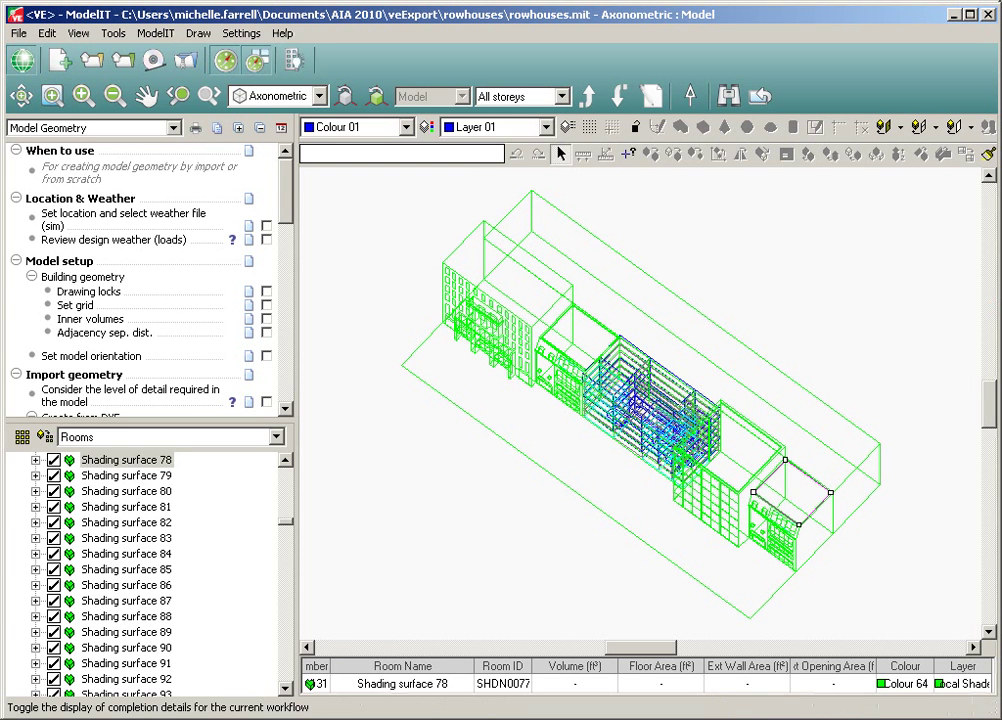
- Switch to IES VE ModelIT and examine the exported rowhouses model in the 3D model viewer from an angled view
left_click(891, 455)
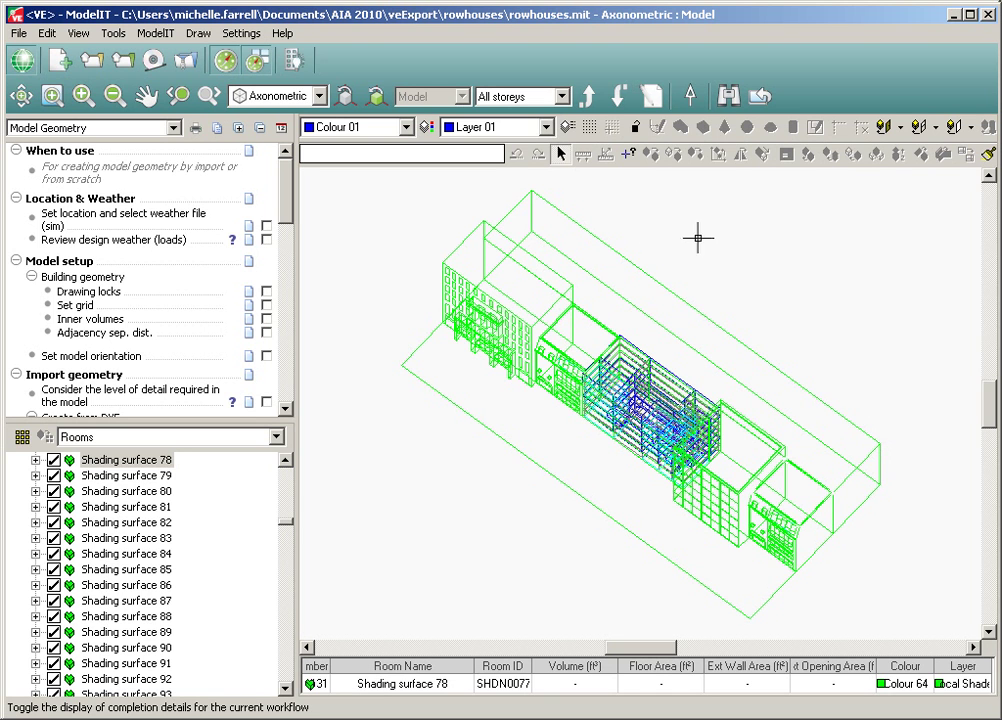
left_click(772, 273)
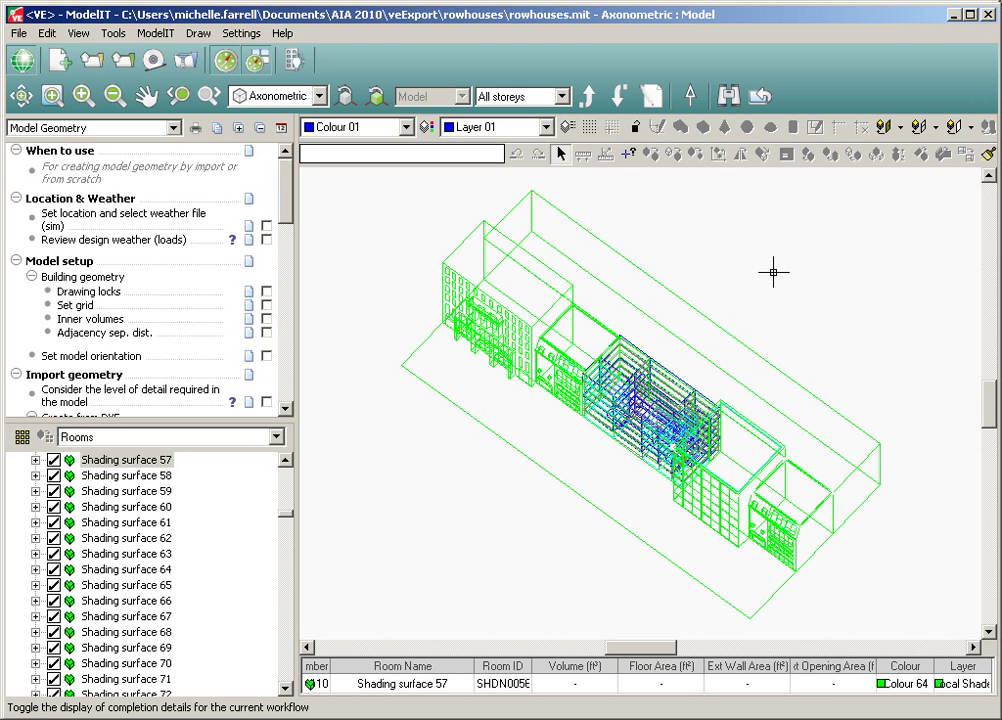
left_click(728, 96)
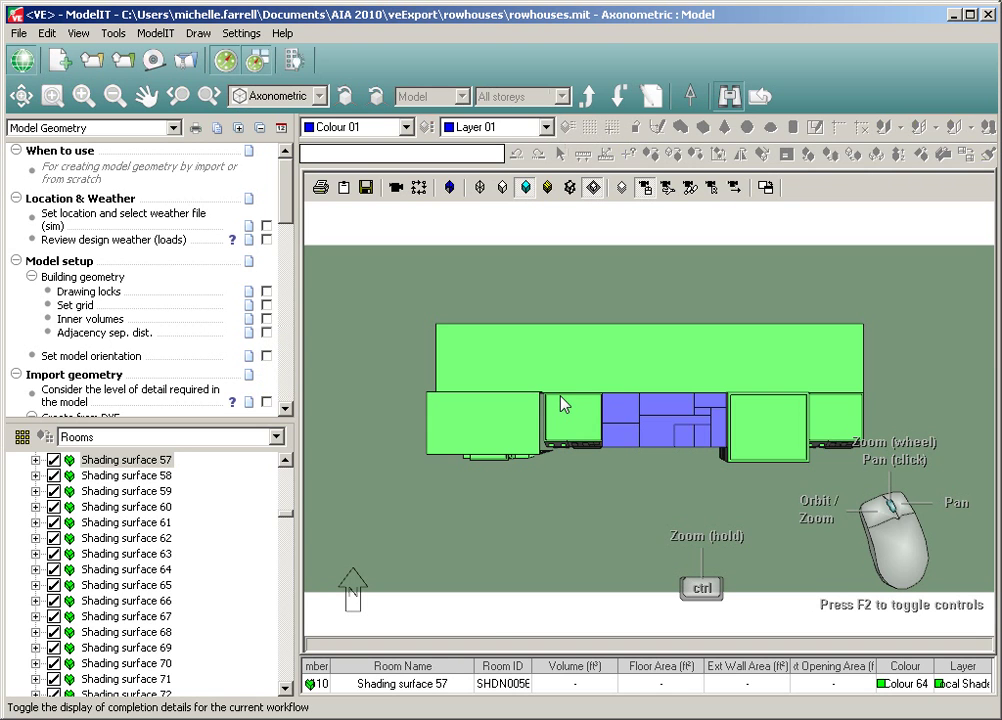
left_click_drag(564, 463, 385, 299)
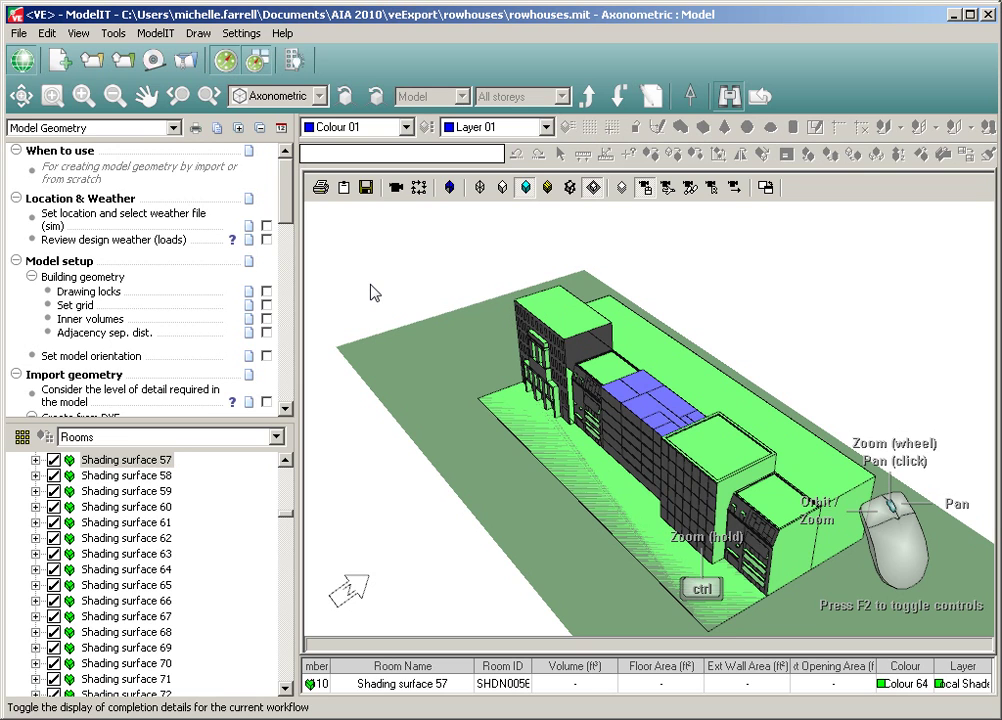